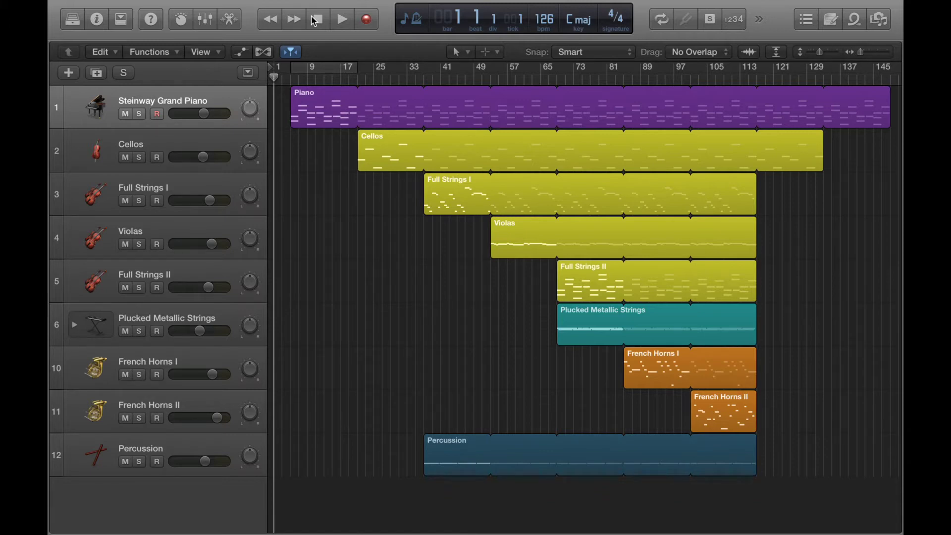
Shorten all nine instrument regions to 16-bar blocks staggered from bar 1 to about bar 113.
{"action": "left_click_drag", "start_coordinate": [865, 463], "coordinate": [707, 95]}
{"action": "left_click_drag", "start_coordinate": [852, 97], "coordinate": [292, 112]}
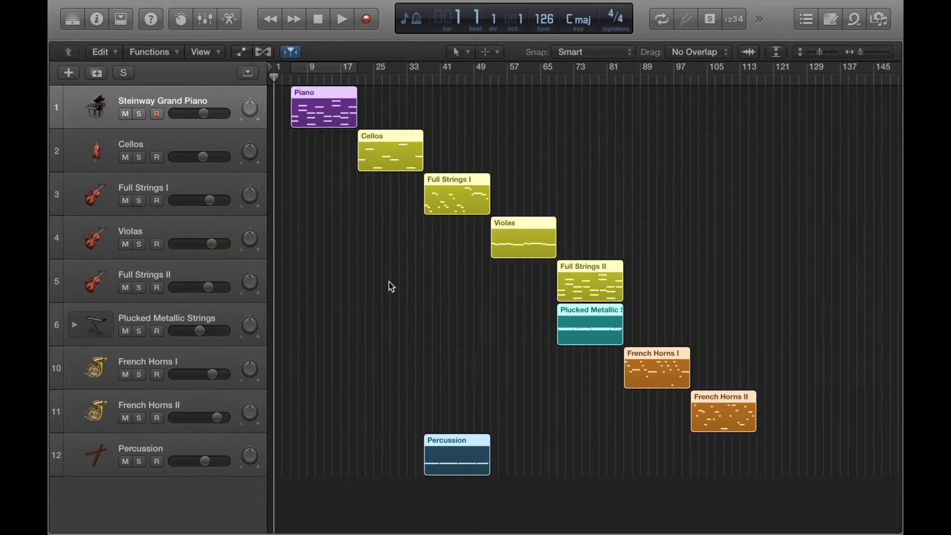
{"action": "left_click", "coordinate": [388, 281]}
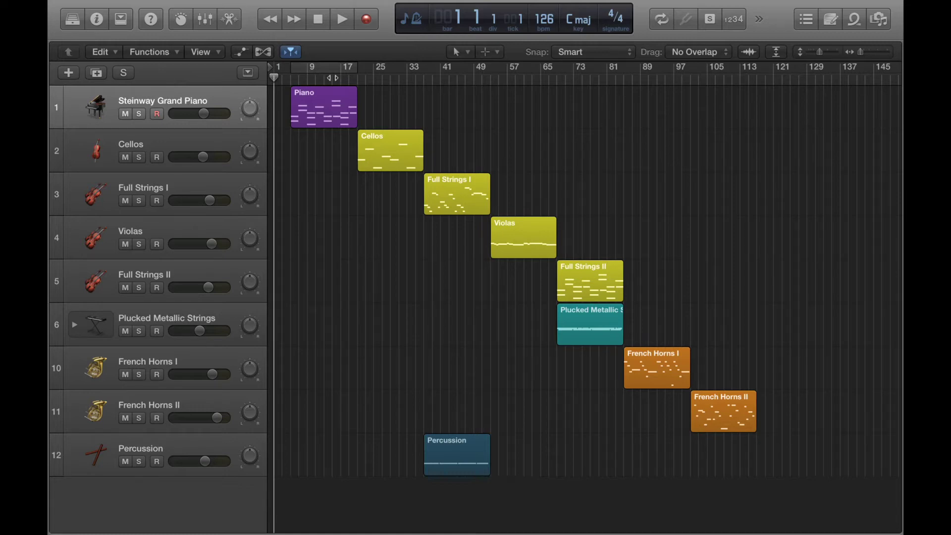
Copy the Piano region and paste it on the Steinway Grand Piano track at bar 17.
{"action": "right_click", "coordinate": [328, 111]}
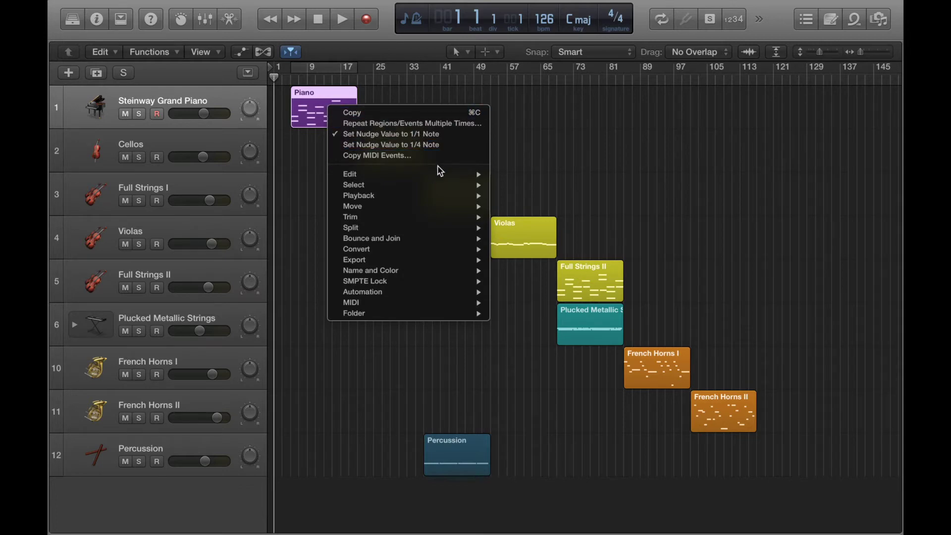
{"action": "mouse_move", "coordinate": [436, 173]}
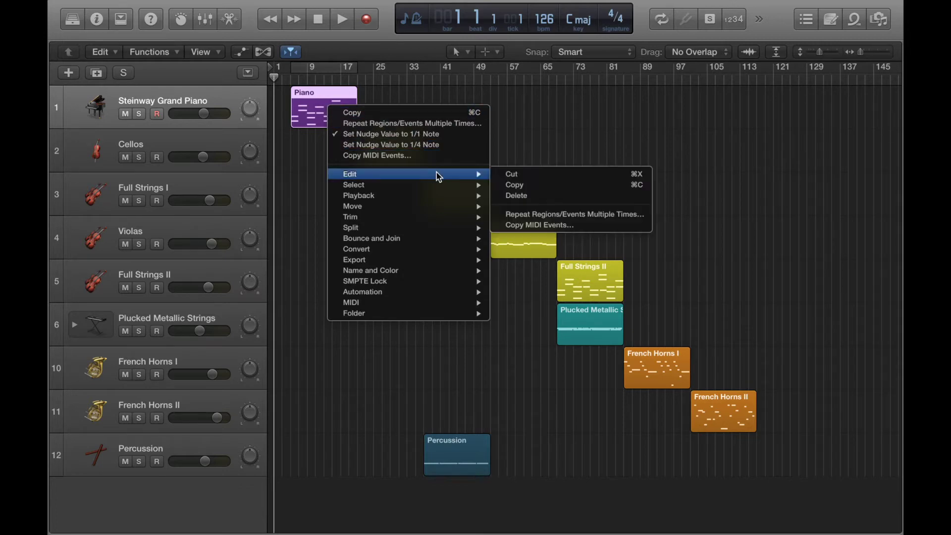
{"action": "left_click", "coordinate": [572, 187]}
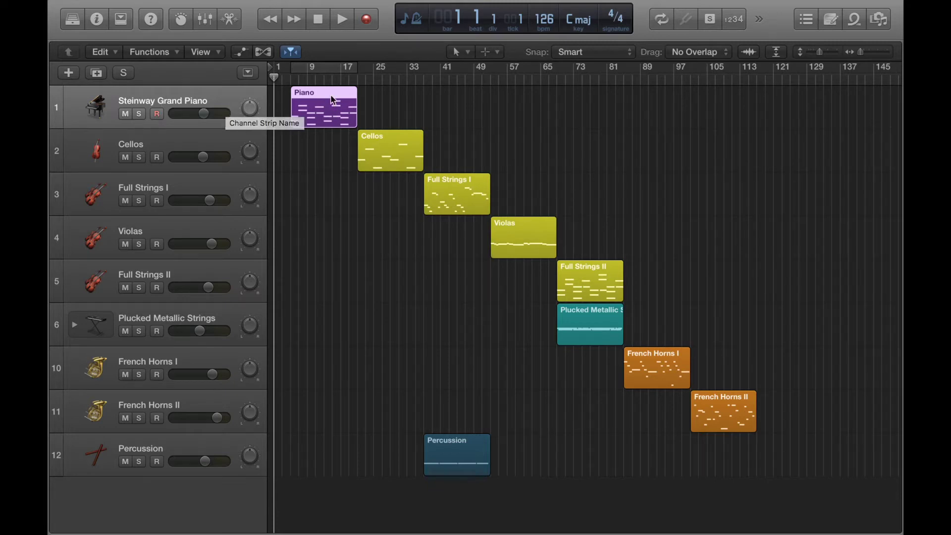
{"action": "left_click", "coordinate": [357, 80]}
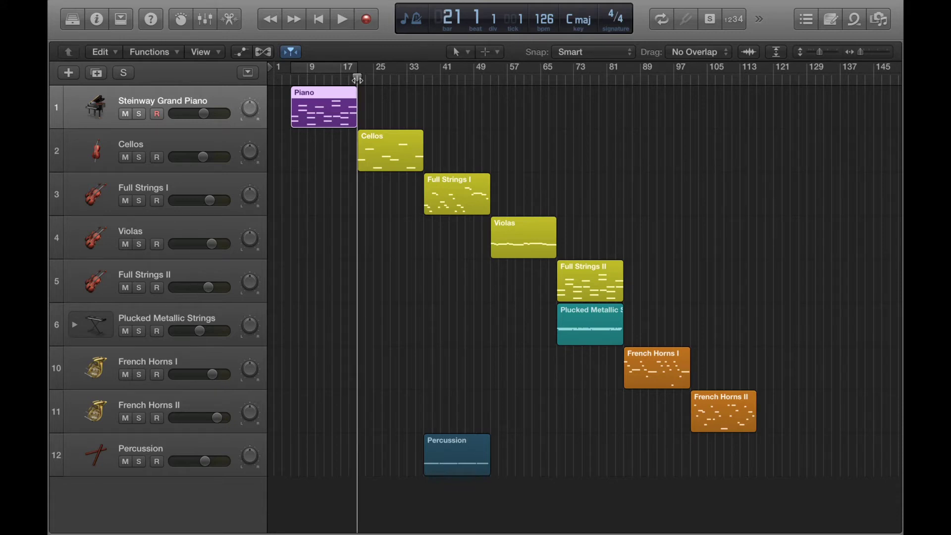
{"action": "right_click", "coordinate": [426, 103]}
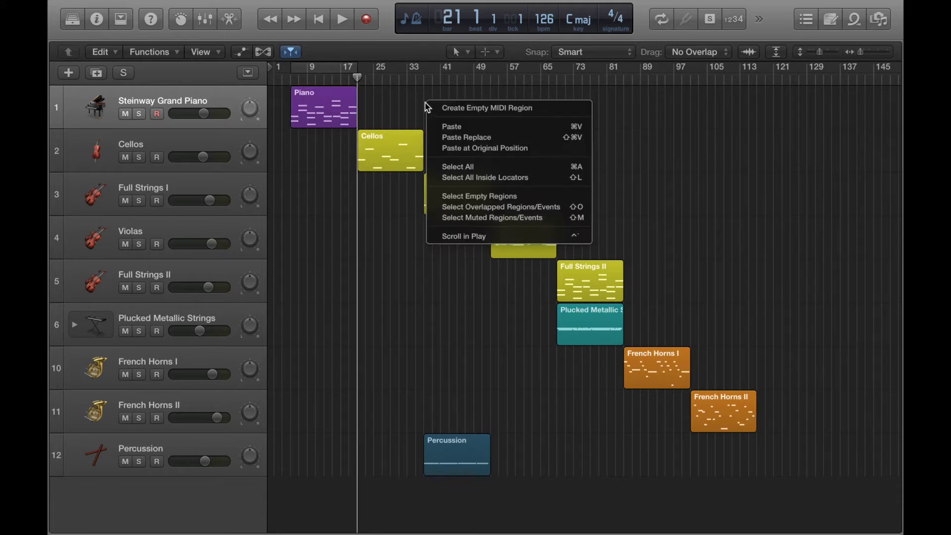
{"action": "left_click", "coordinate": [456, 131]}
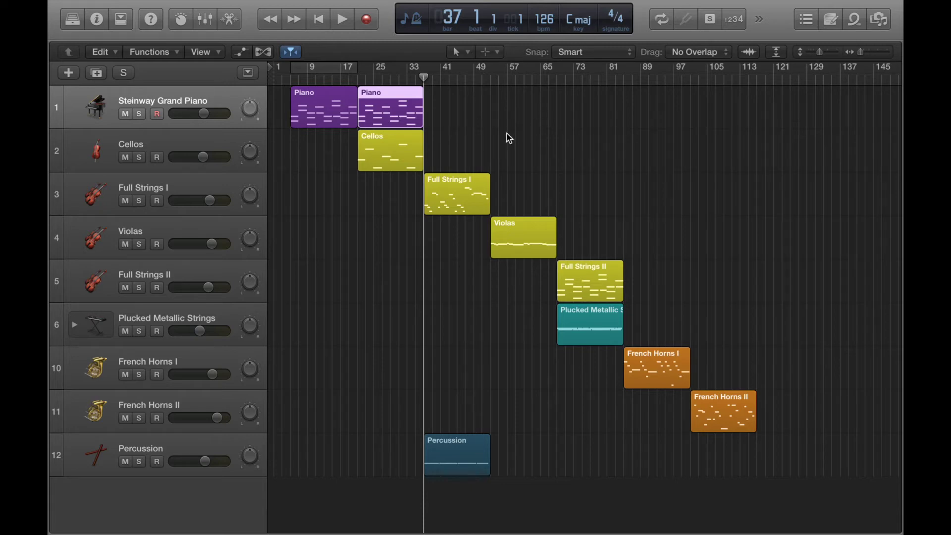
Copy the second Piano region and paste copies until nine Piano regions reach bar 149.
{"action": "right_click", "coordinate": [390, 110]}
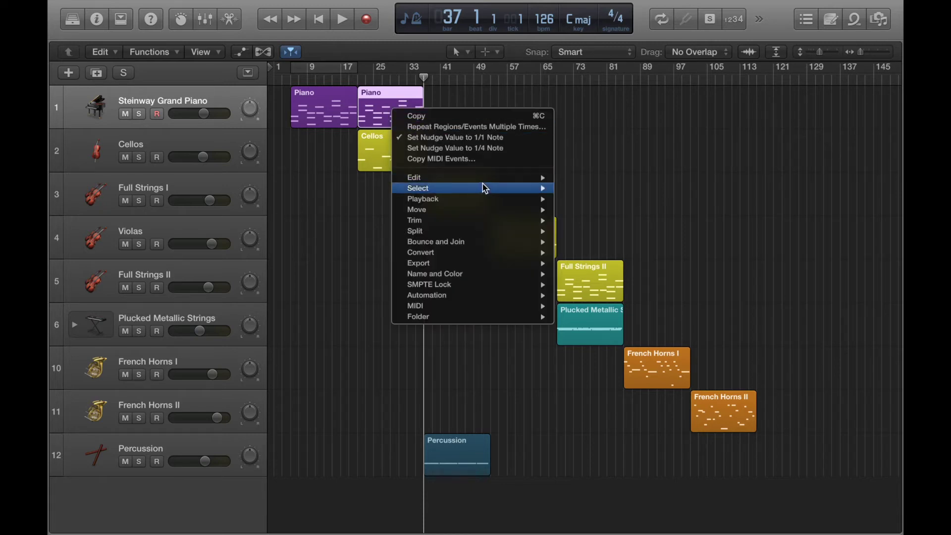
{"action": "mouse_move", "coordinate": [476, 178]}
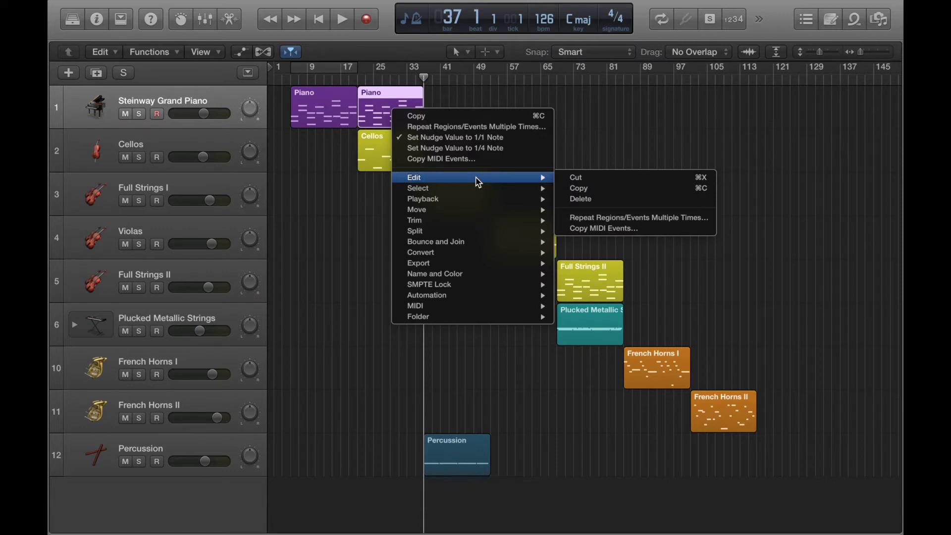
{"action": "left_click", "coordinate": [592, 131]}
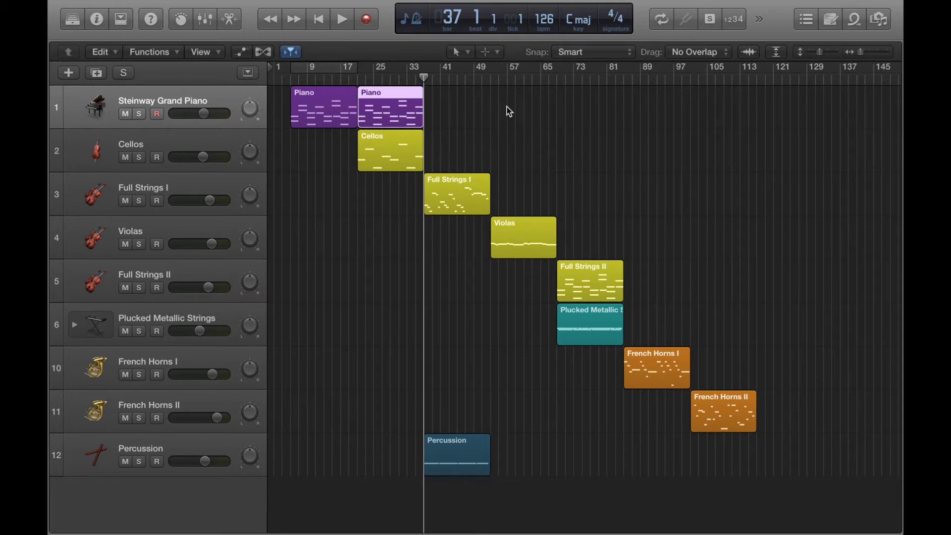
{"action": "key", "text": "super+r"}
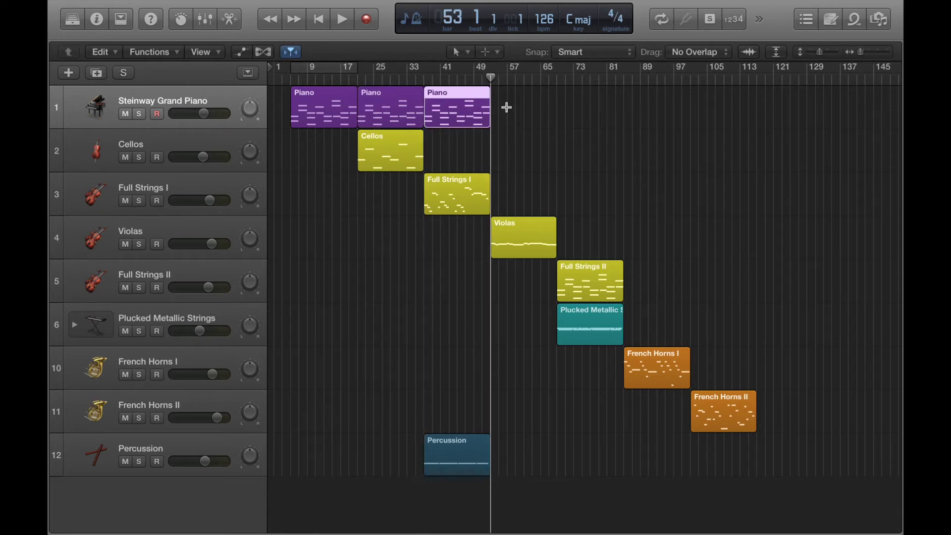
{"action": "key", "text": "super+r"}
{"action": "key", "text": "super+r"}
{"action": "key", "text": "super+r"}
{"action": "key", "text": "super+r"}
{"action": "key", "text": "super+r"}
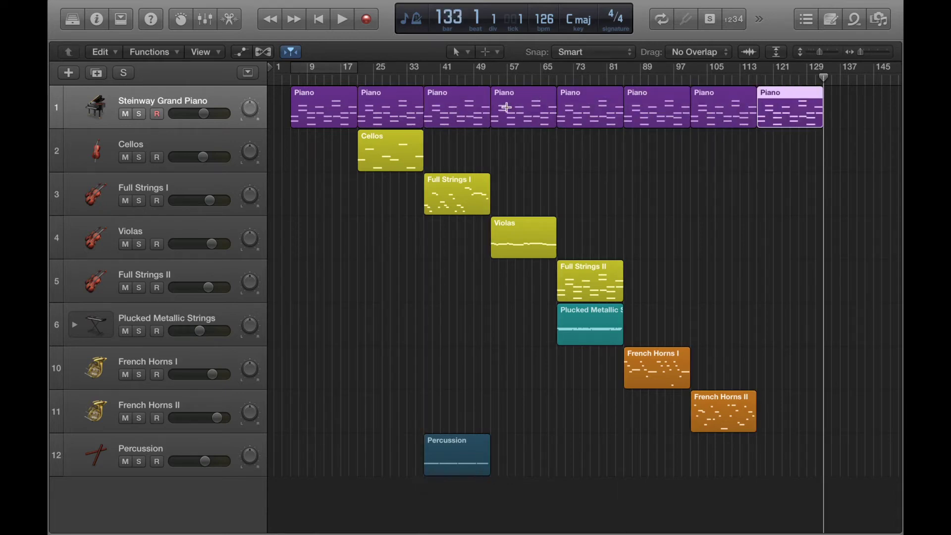
{"action": "key", "text": "super+r"}
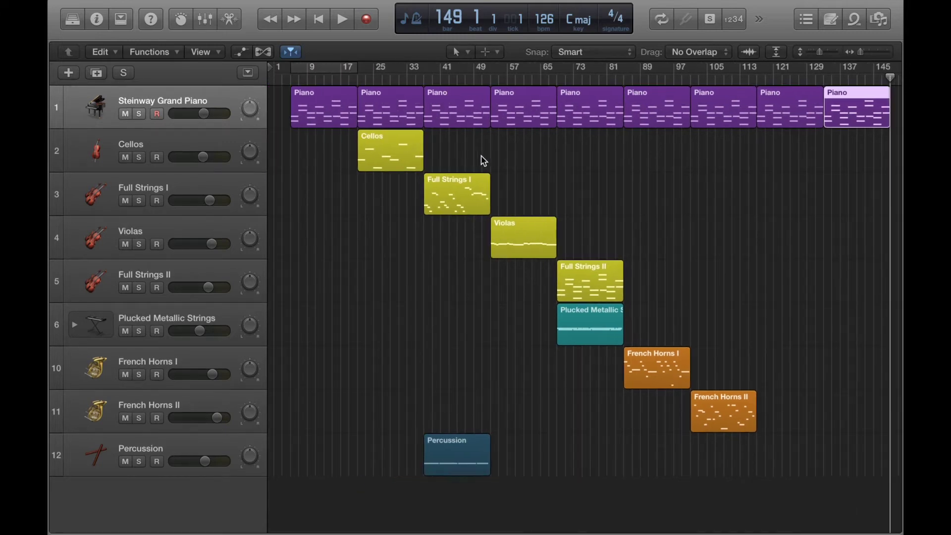
{"action": "left_click", "coordinate": [401, 149]}
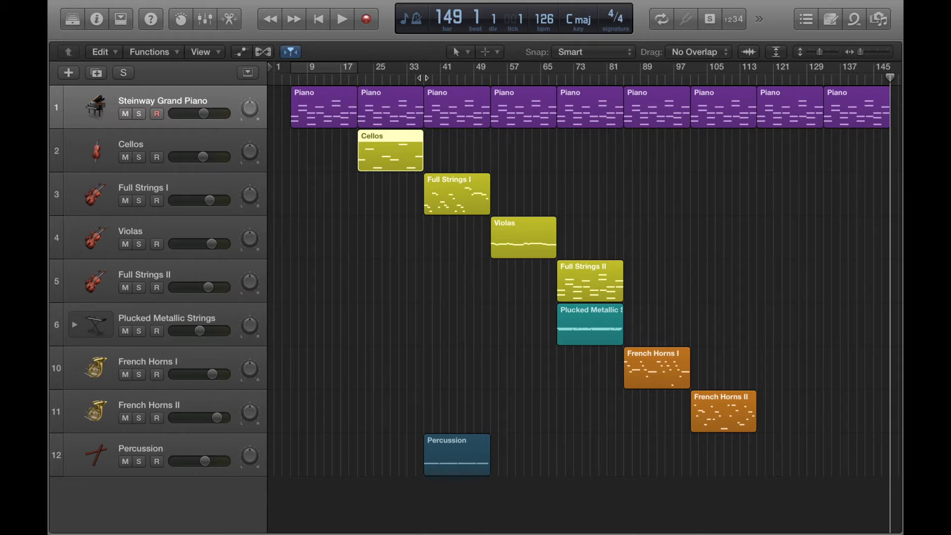
Undo a Cellos paste that landed on the Piano track, then target Cellos with the playhead at bar 37.
{"action": "left_click", "coordinate": [420, 77]}
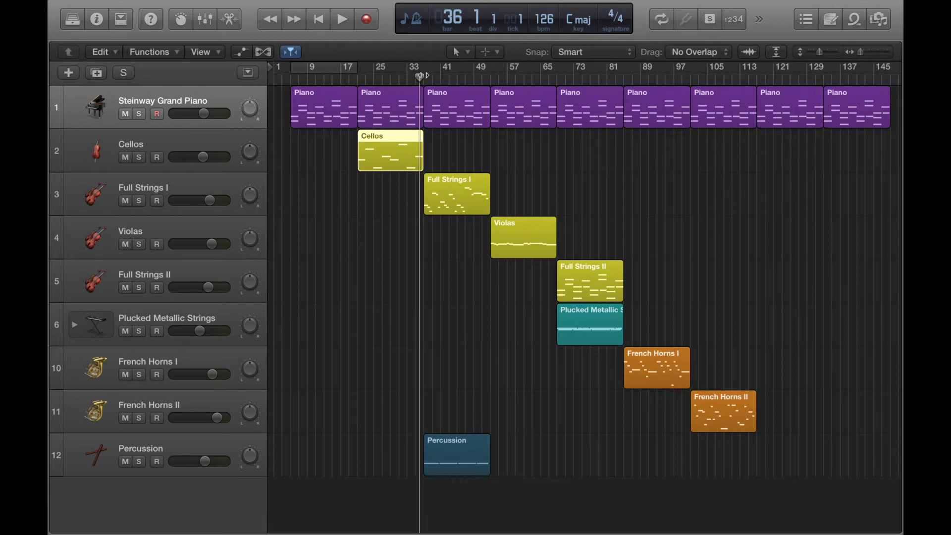
{"action": "left_click", "coordinate": [424, 78]}
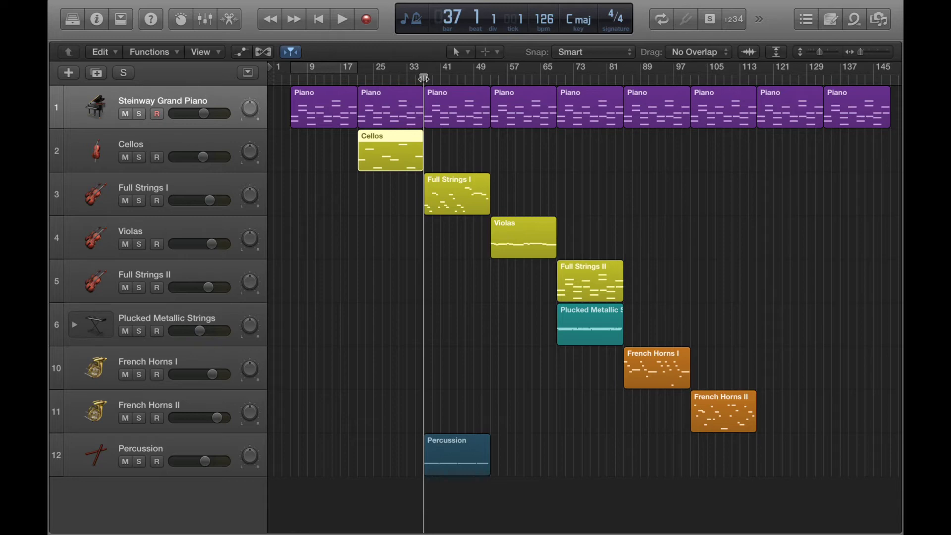
{"action": "key", "text": "super+v"}
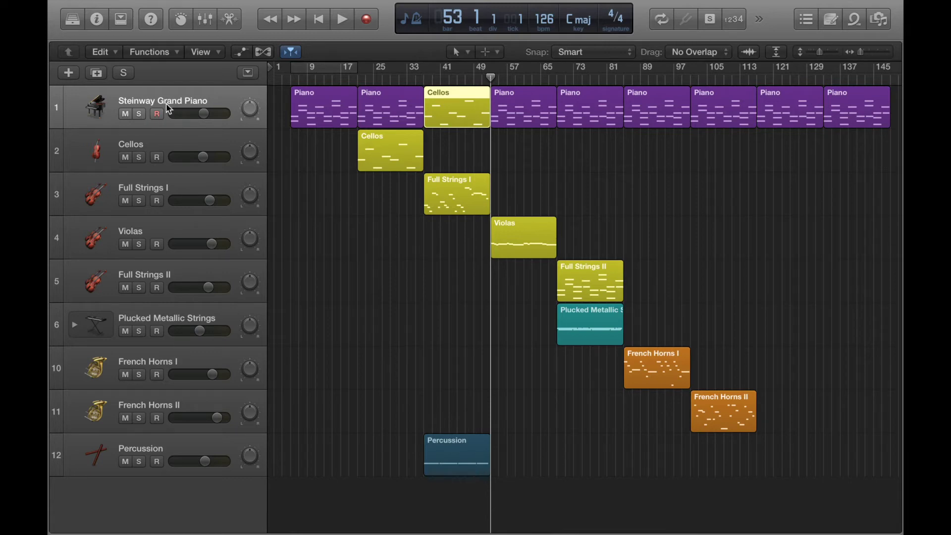
{"action": "key", "text": "super+z"}
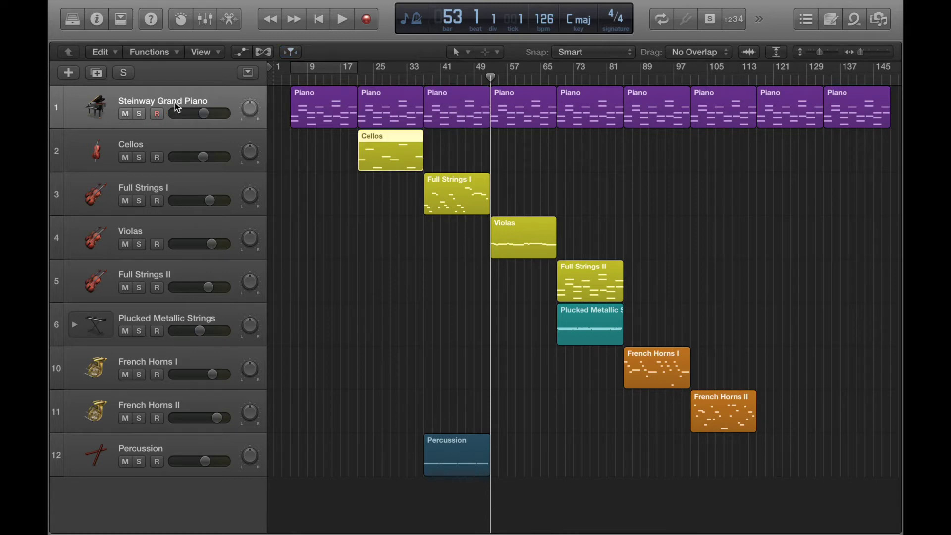
{"action": "left_click", "coordinate": [159, 141]}
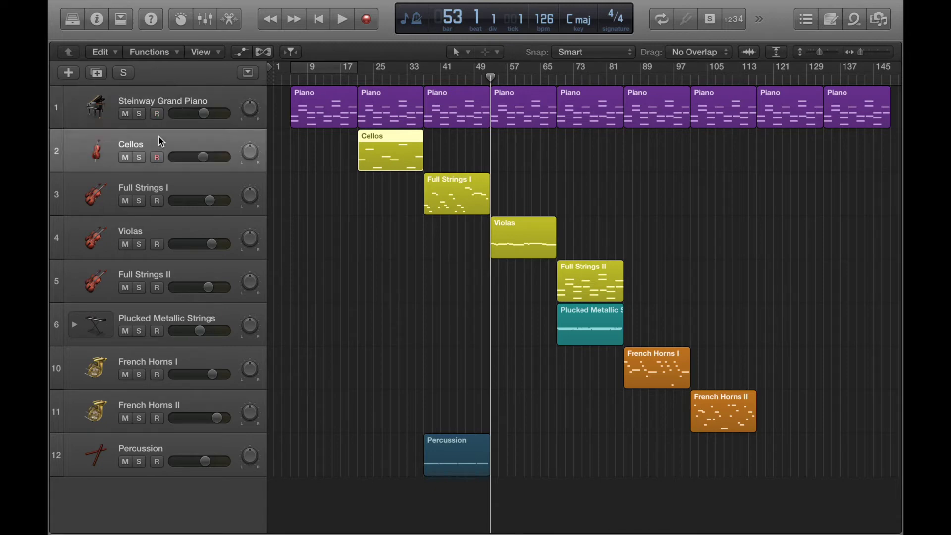
{"action": "left_click", "coordinate": [425, 78]}
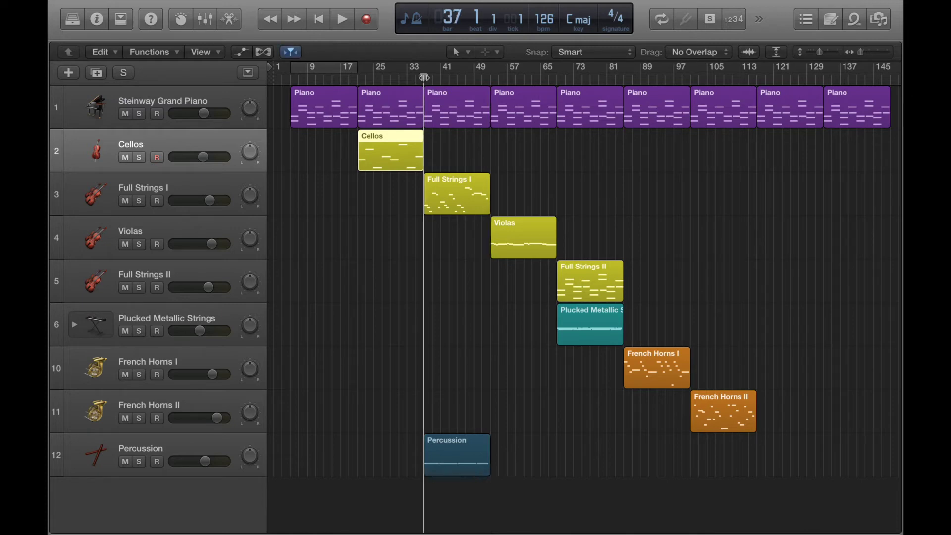
Paste Cellos copies from bar 37 to 133 and Full Strings I copies from bar 53 to 117.
{"action": "key", "text": "super+v"}
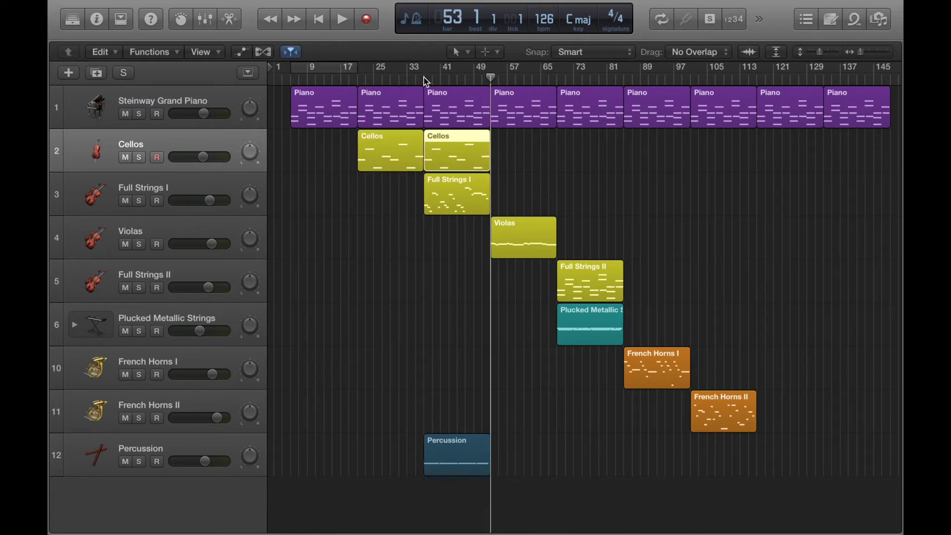
{"action": "key", "text": "super+v"}
{"action": "key", "text": "super+v"}
{"action": "key", "text": "super+v"}
{"action": "key", "text": "super+v"}
{"action": "key", "text": "super+v"}
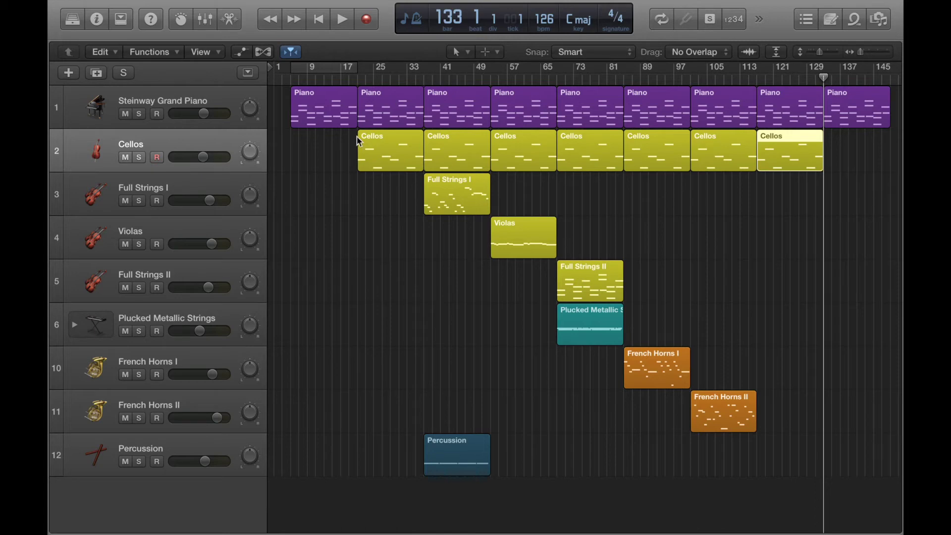
{"action": "left_click", "coordinate": [176, 190]}
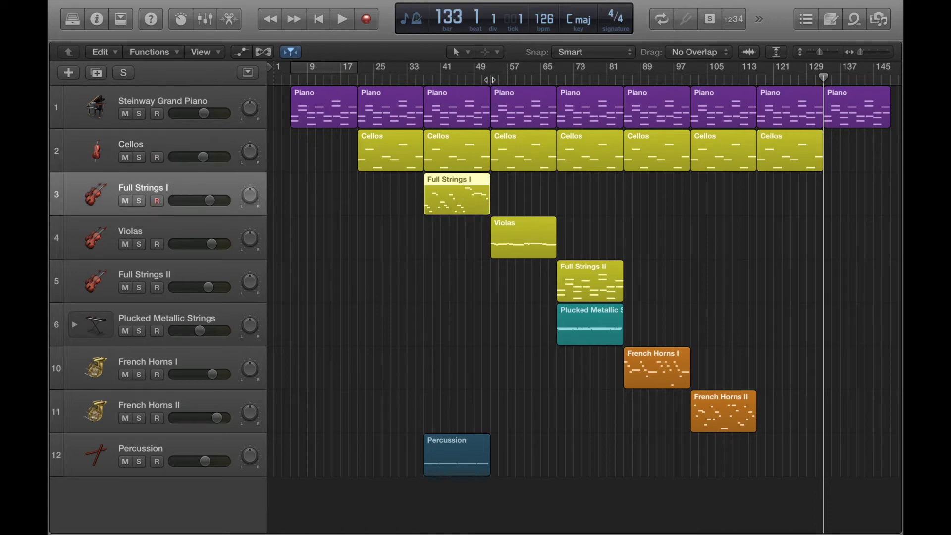
{"action": "left_click", "coordinate": [491, 81]}
{"action": "key", "text": "super+v"}
{"action": "key", "text": "super+v"}
{"action": "key", "text": "super+v"}
{"action": "key", "text": "super+v"}
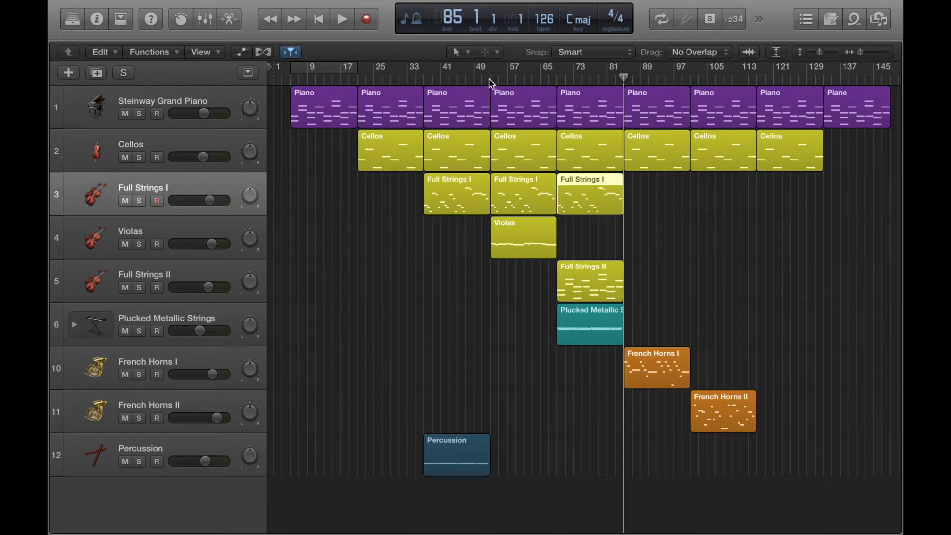
Paste Violas copies from bar 69, and Full Strings II and Plucked Metallic Strings copies from bar 85.
{"action": "left_click", "coordinate": [180, 229]}
{"action": "left_click", "coordinate": [557, 80]}
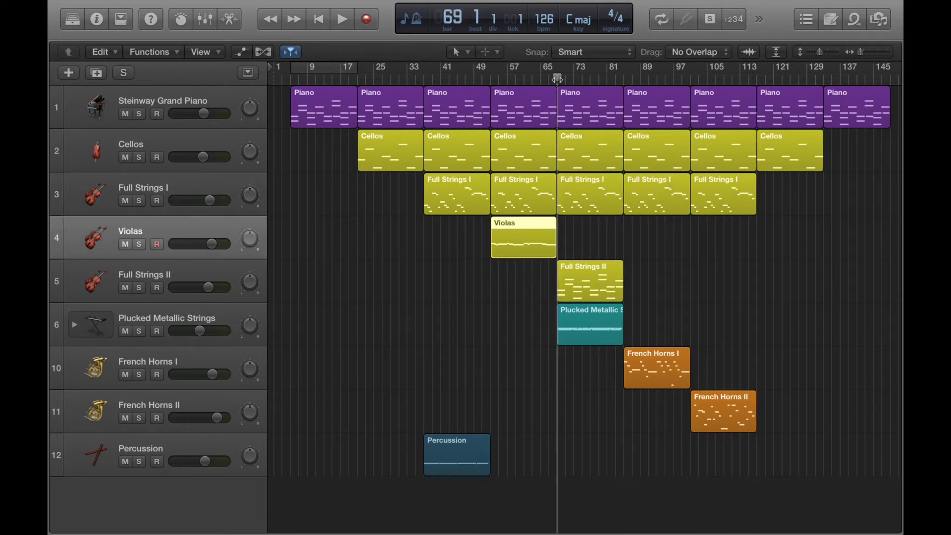
{"action": "key", "text": "super+v"}
{"action": "key", "text": "super+v"}
{"action": "key", "text": "super+v"}
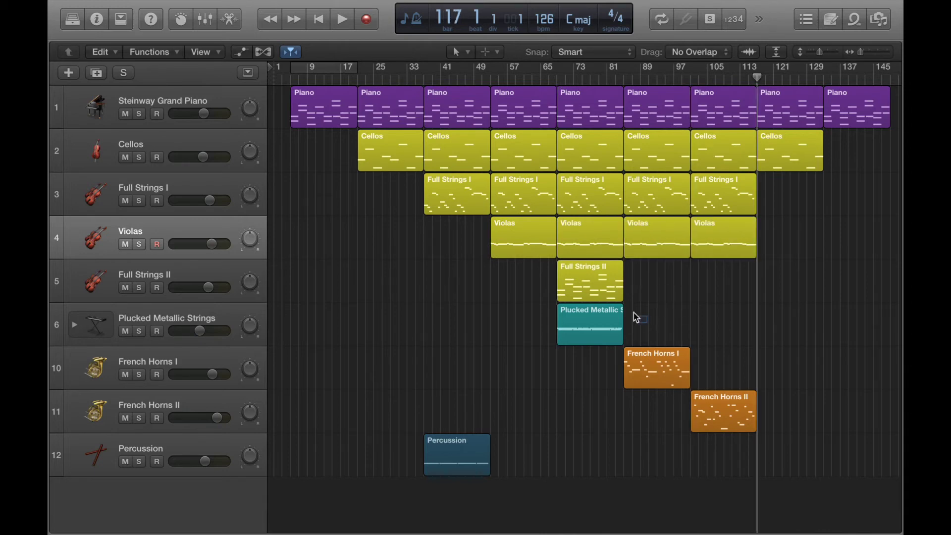
{"action": "left_click_drag", "start_coordinate": [636, 317], "coordinate": [584, 277]}
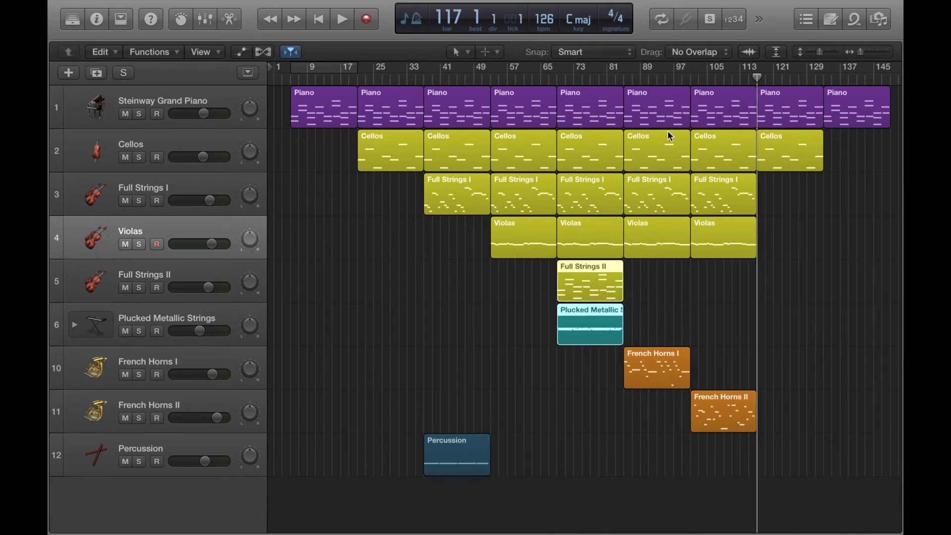
{"action": "left_click", "coordinate": [624, 77]}
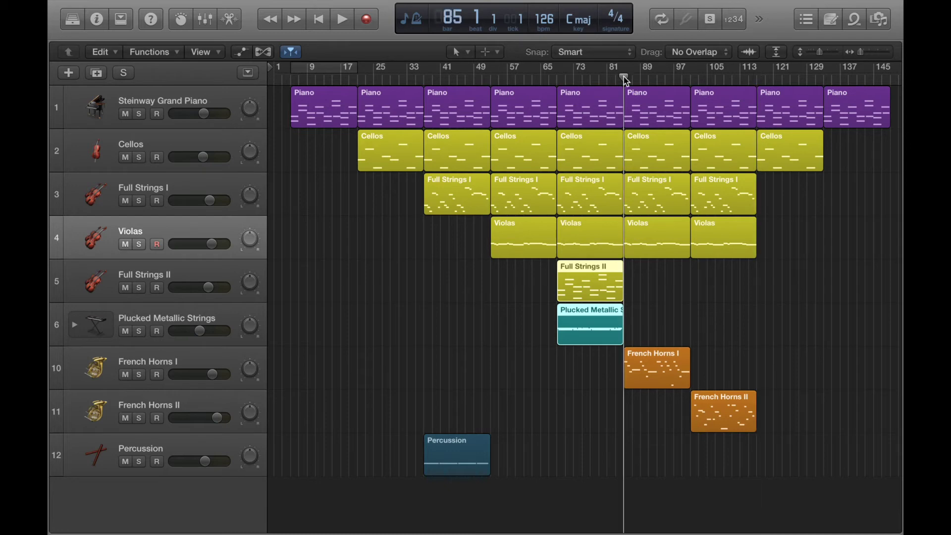
{"action": "key", "text": "super+v"}
{"action": "key", "text": "super+v"}
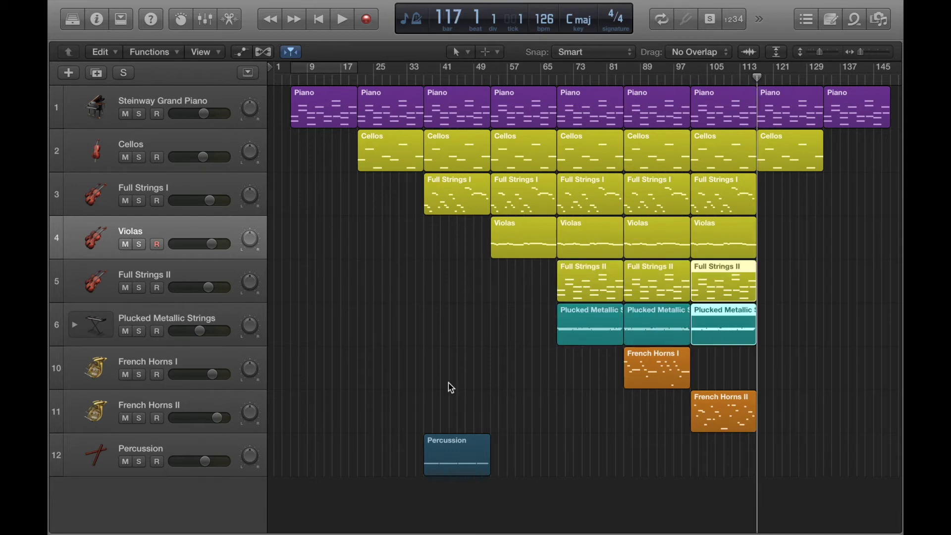
Paste a French Horns I copy at bar 101 and Percussion copies from bar 53 to 101.
{"action": "left_click", "coordinate": [179, 360]}
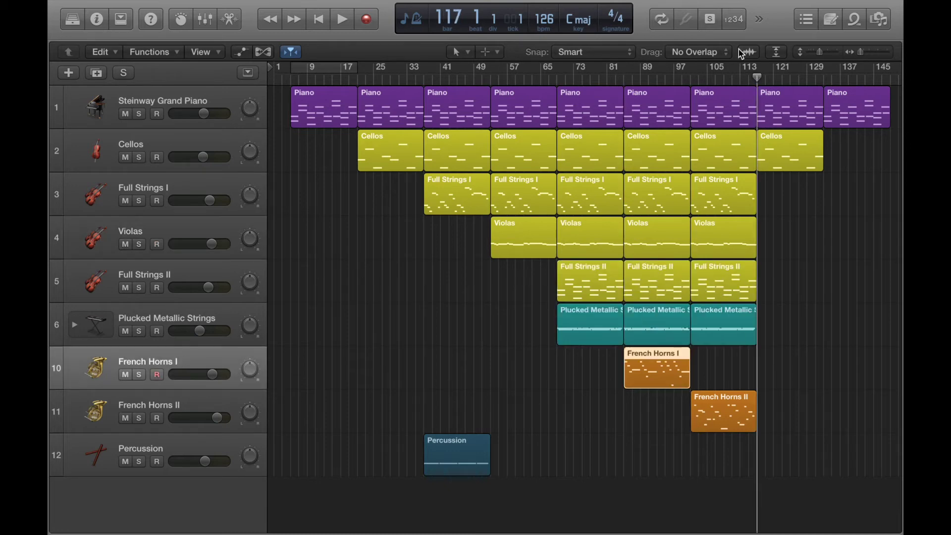
{"action": "left_click", "coordinate": [691, 77]}
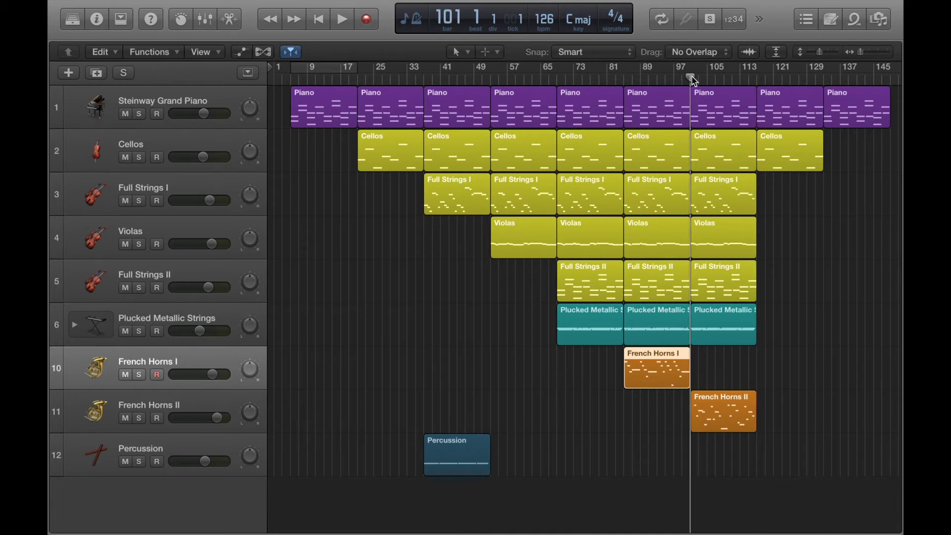
{"action": "key", "text": "super+v"}
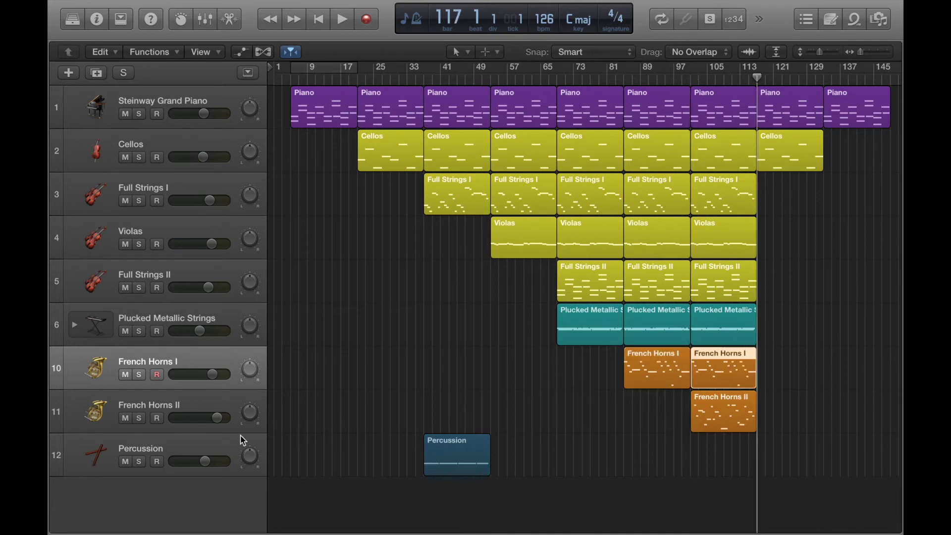
{"action": "left_click", "coordinate": [205, 438]}
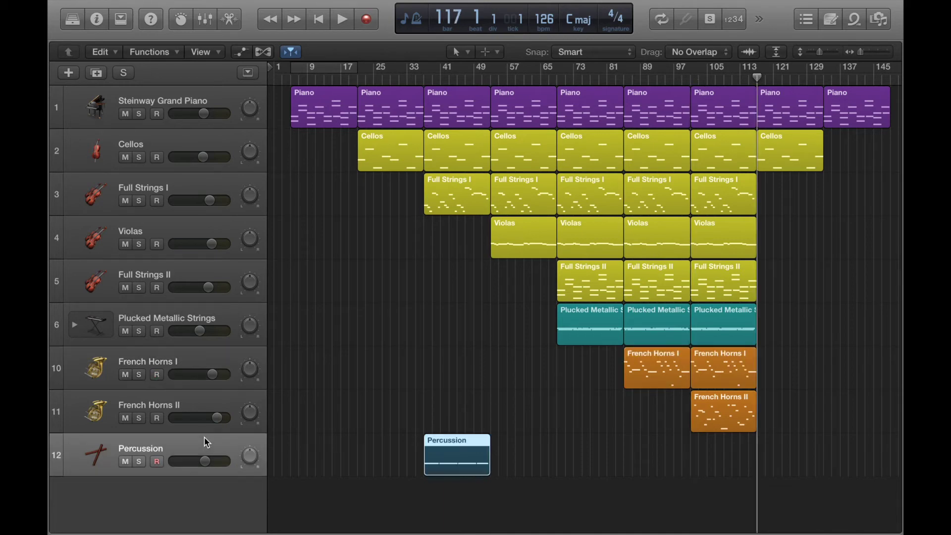
{"action": "left_click", "coordinate": [490, 78]}
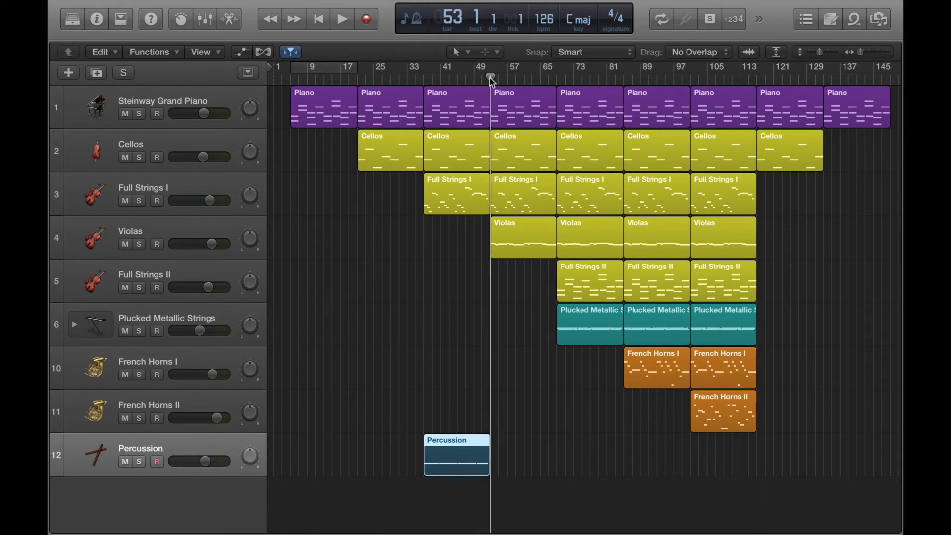
{"action": "key", "text": "super+v"}
{"action": "key", "text": "super+v"}
{"action": "key", "text": "super+v"}
{"action": "key", "text": "super+v"}
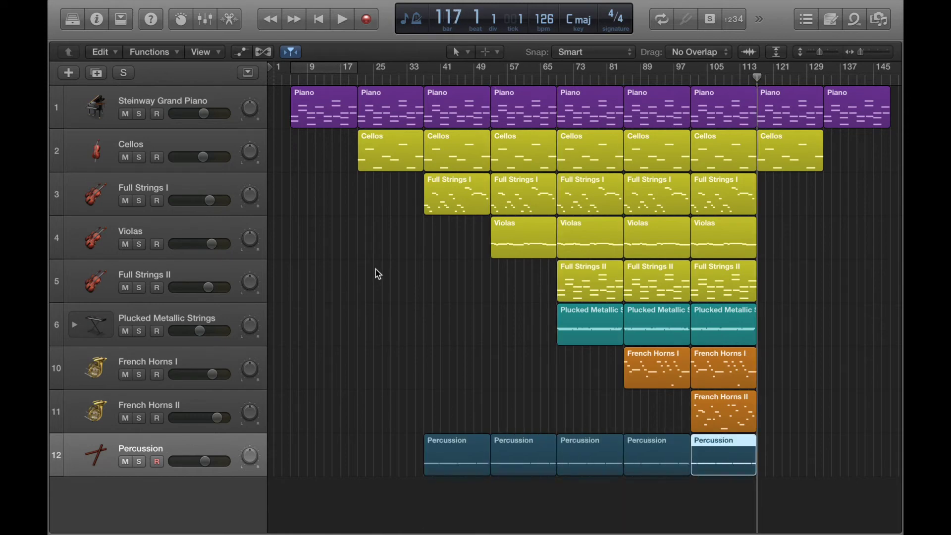
{"action": "left_click", "coordinate": [207, 98]}
{"action": "left_click", "coordinate": [387, 258]}
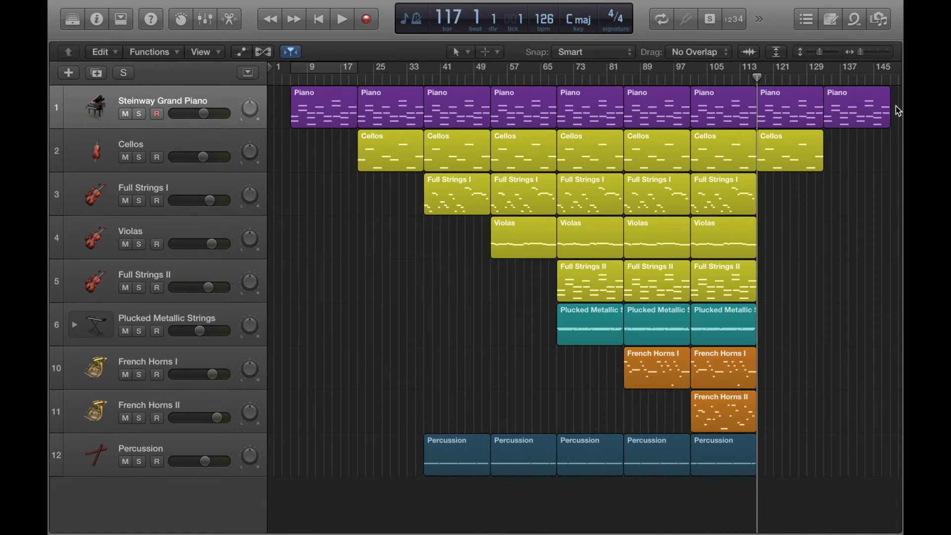
{"action": "scroll", "coordinate": [842, 107], "scroll_direction": "right", "scroll_amount": 1}
{"action": "left_click", "coordinate": [825, 107]}
Delete the Piano copies after the first region and open the looped Piano region's notes.
{"action": "left_click_drag", "start_coordinate": [825, 106], "coordinate": [689, 129]}
{"action": "key", "text": "Delete"}
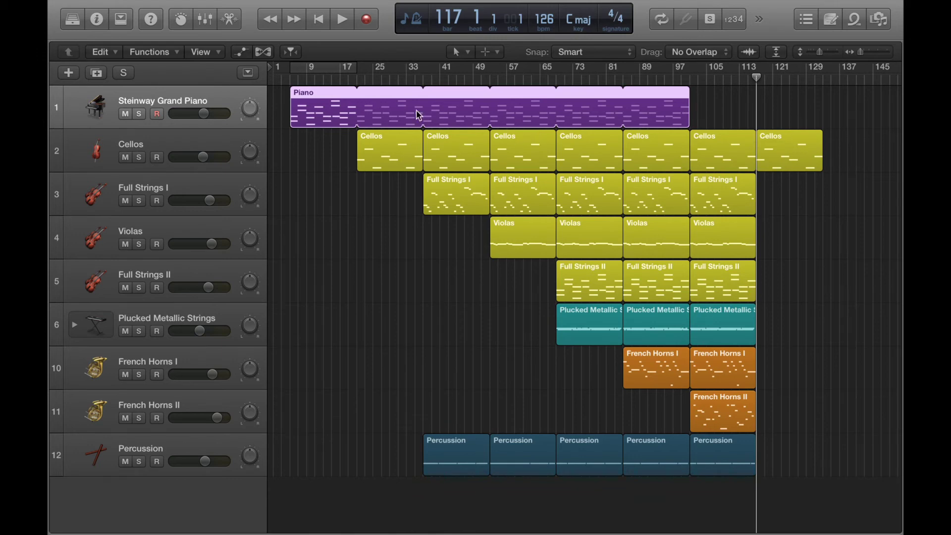
{"action": "double_click", "coordinate": [441, 114]}
{"action": "scroll", "coordinate": [462, 286], "scroll_direction": "right", "scroll_amount": 15}
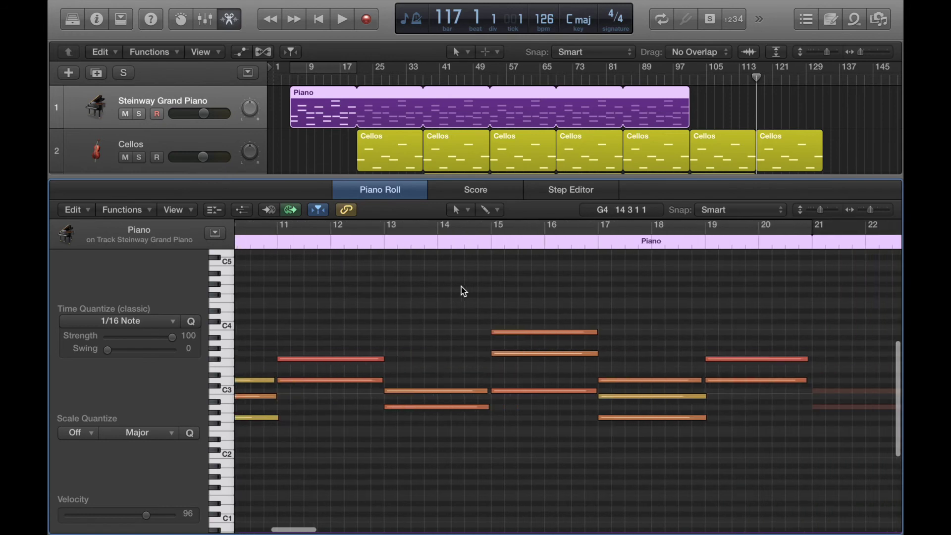
{"action": "scroll", "coordinate": [463, 292], "scroll_direction": "left", "scroll_amount": 4}
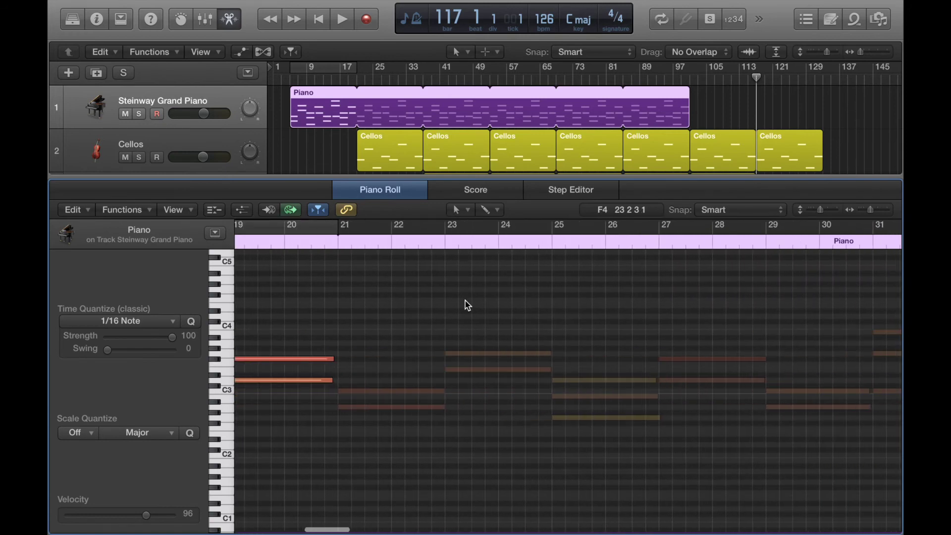
{"action": "scroll", "coordinate": [469, 302], "scroll_direction": "left", "scroll_amount": 2}
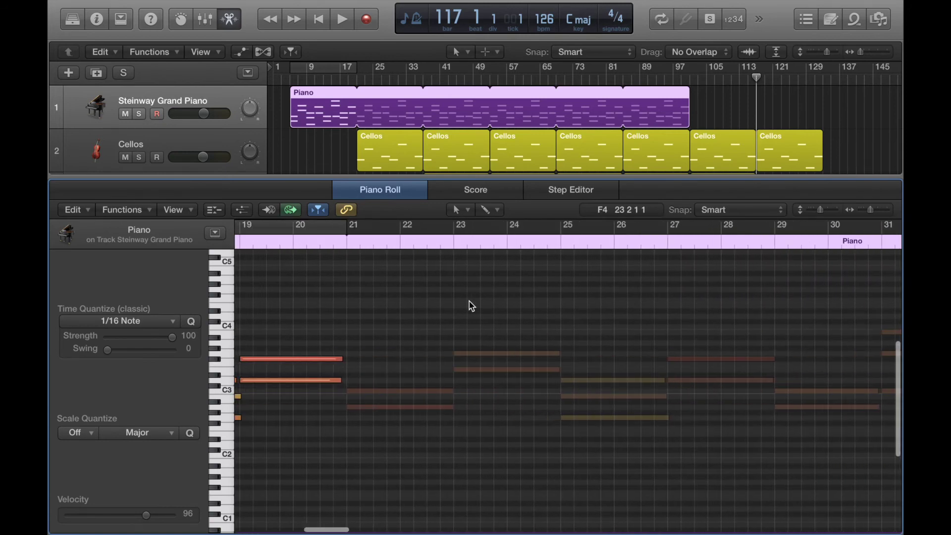
{"action": "scroll", "coordinate": [468, 303], "scroll_direction": "left", "scroll_amount": 2}
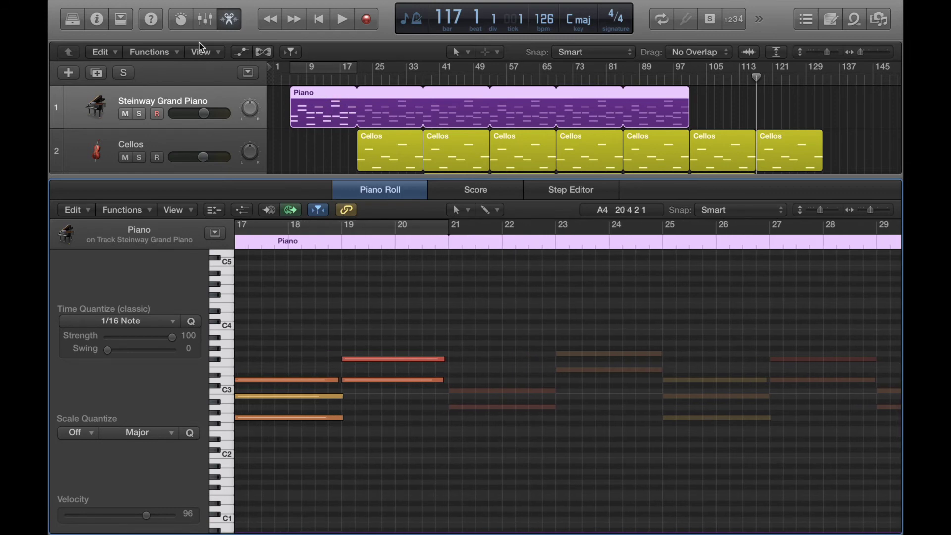
{"action": "left_click", "coordinate": [236, 23]}
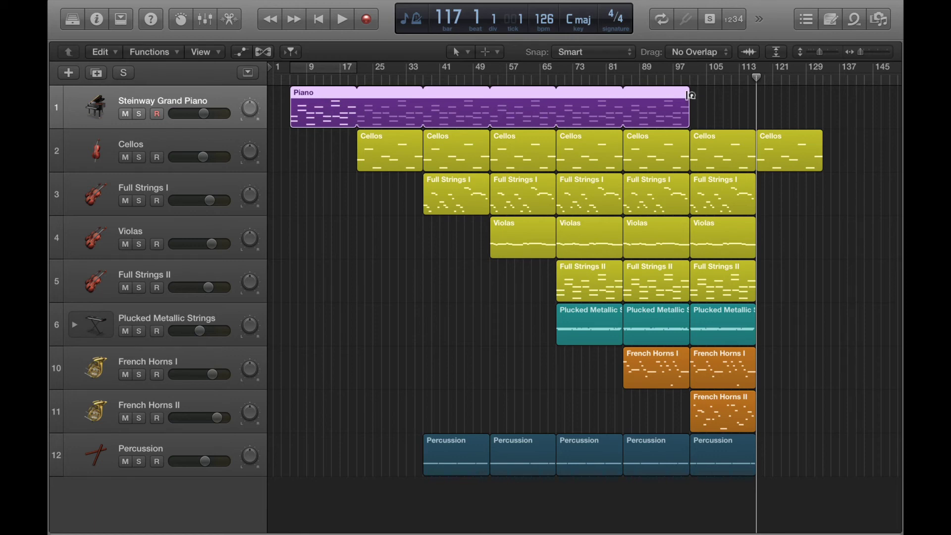
{"action": "left_click_drag", "start_coordinate": [690, 95], "coordinate": [343, 103]}
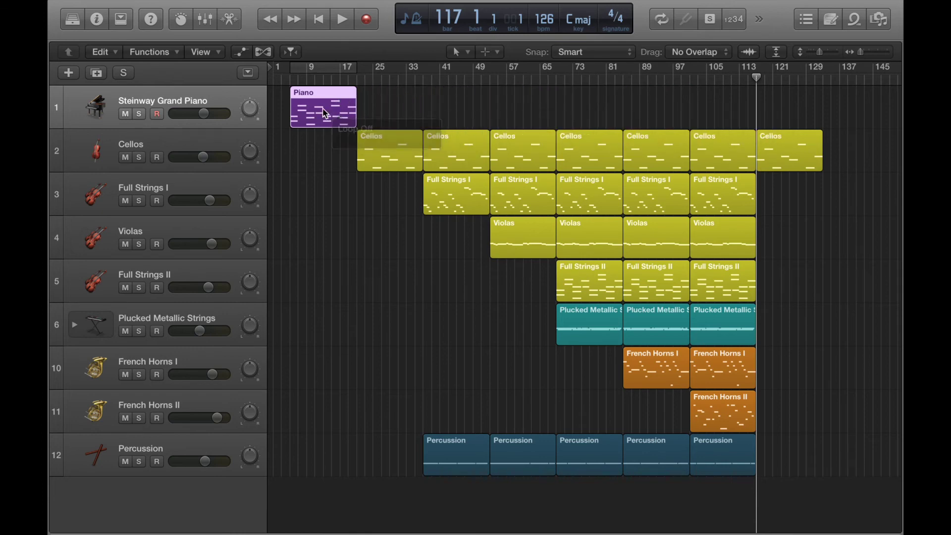
Paste successive Piano copies starting at bar 21, then select the copy at bar 57.
{"action": "left_click", "coordinate": [354, 78]}
{"action": "key", "text": "super+v"}
{"action": "key", "text": "super+v"}
{"action": "key", "text": "super+v"}
{"action": "key", "text": "super+v"}
{"action": "key", "text": "super+v"}
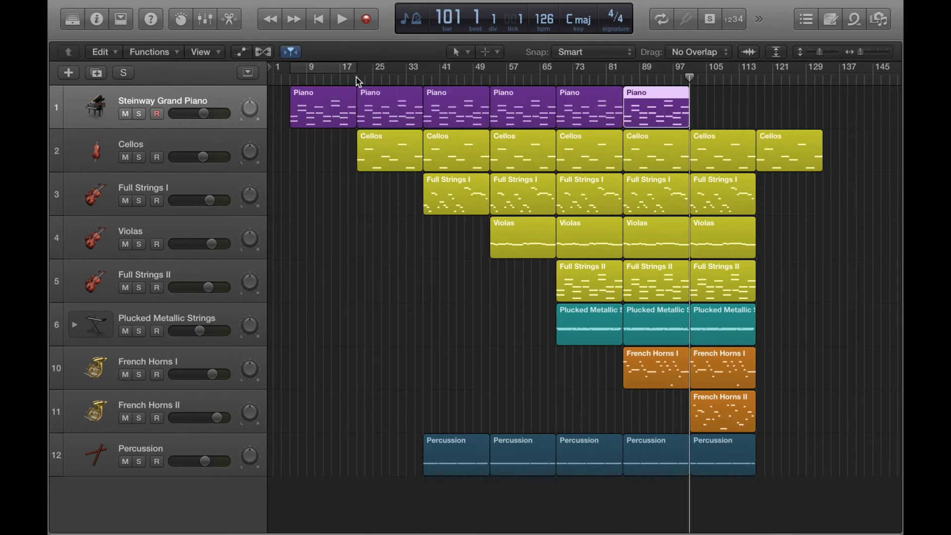
{"action": "key", "text": "super+v"}
{"action": "key", "text": "super+v"}
{"action": "scroll", "coordinate": [305, 143], "scroll_direction": "left", "scroll_amount": 5}
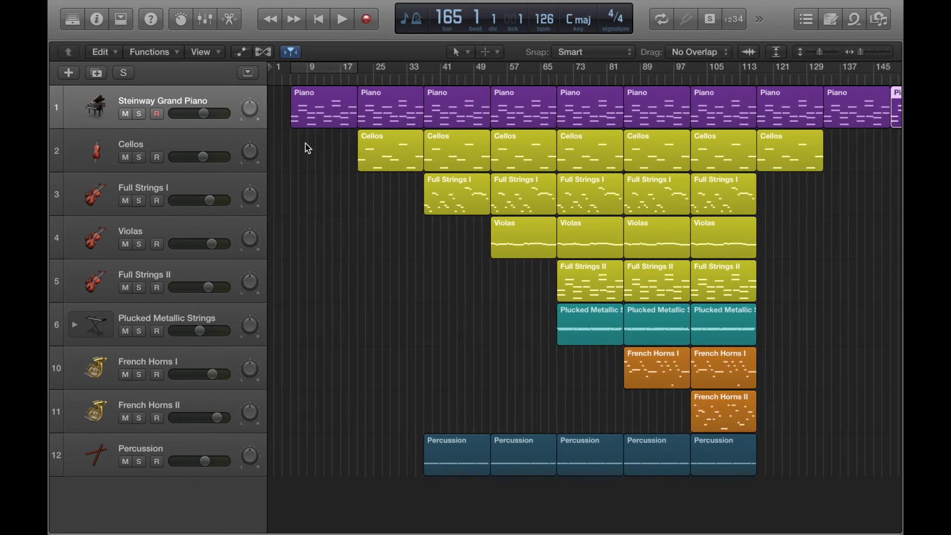
{"action": "left_click", "coordinate": [522, 101]}
{"action": "double_click", "coordinate": [522, 104]}
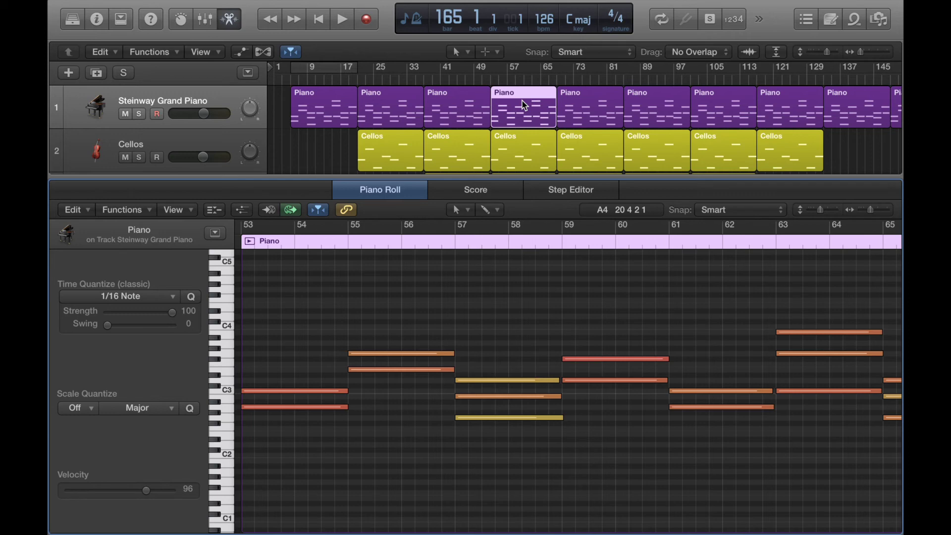
{"action": "left_click", "coordinate": [228, 18]}
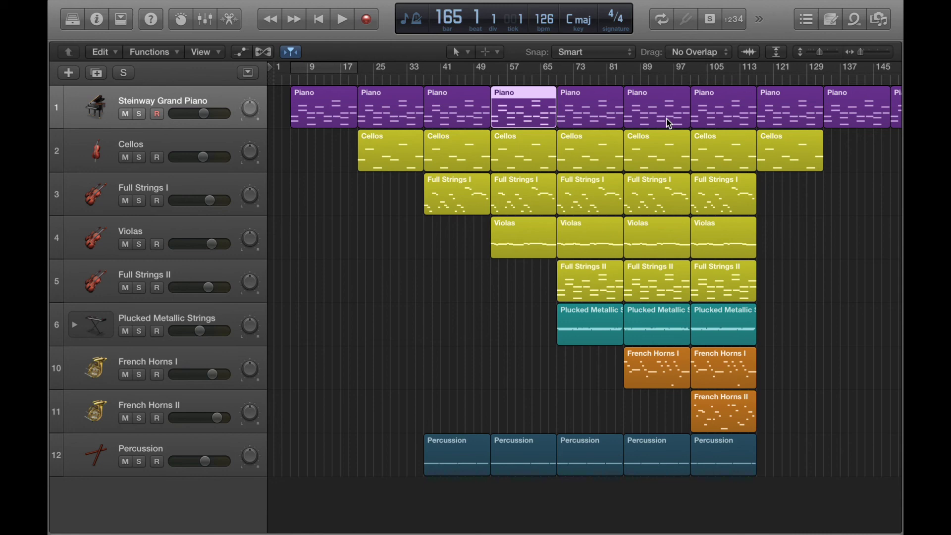
{"action": "mouse_move", "coordinate": [659, 196]}
{"action": "left_mouse_down"}
{"action": "mouse_move", "coordinate": [564, 284]}
{"action": "mouse_move", "coordinate": [429, 331]}
{"action": "mouse_move", "coordinate": [389, 323]}
{"action": "mouse_move", "coordinate": [553, 270]}
{"action": "mouse_move", "coordinate": [603, 181]}
{"action": "mouse_move", "coordinate": [658, 187]}
{"action": "left_mouse_up"}
{"action": "left_click", "coordinate": [397, 335]}
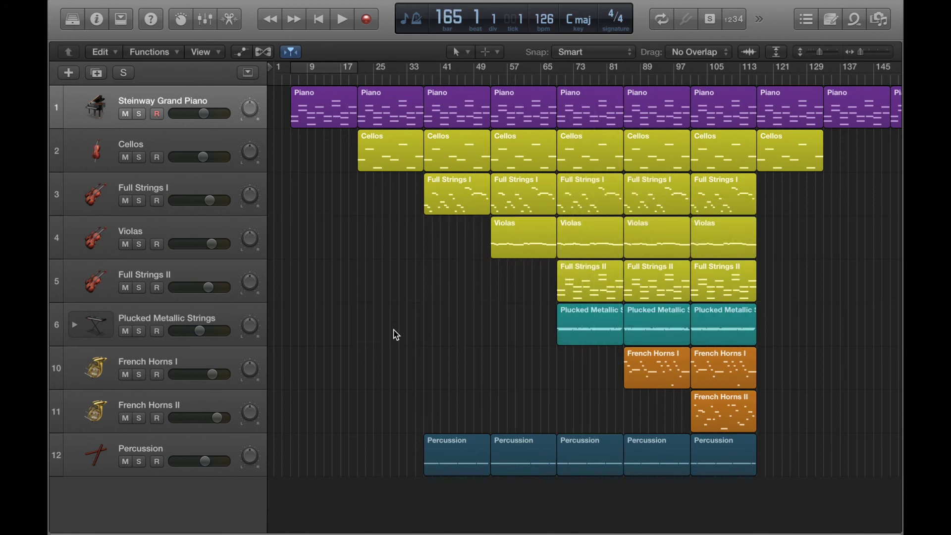